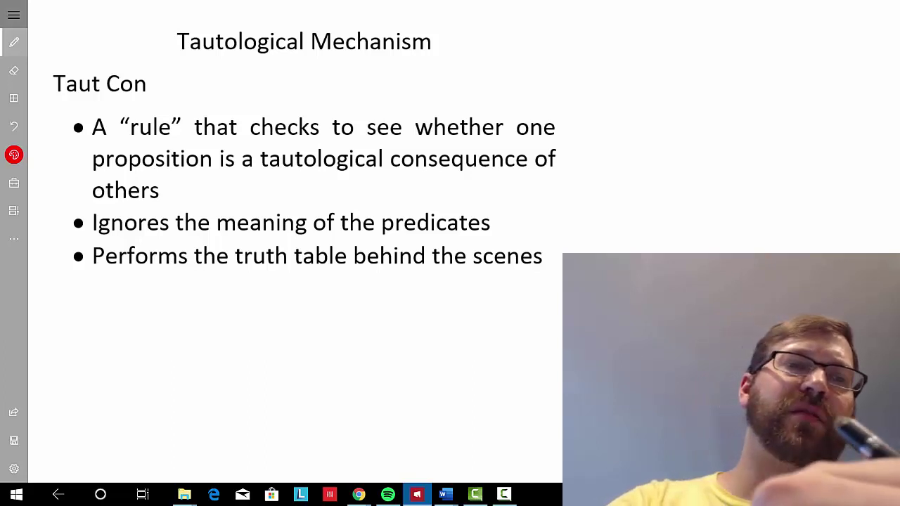
# Circle the Taut Con heading in red pen and underline the bullets on ignoring predicate meaning and performing the truth table.
pyautogui.moveTo(45, 103)
pyautogui.mouseDown()
pyautogui.moveTo(146, 72)
pyautogui.moveTo(48, 105)
pyautogui.mouseUp()
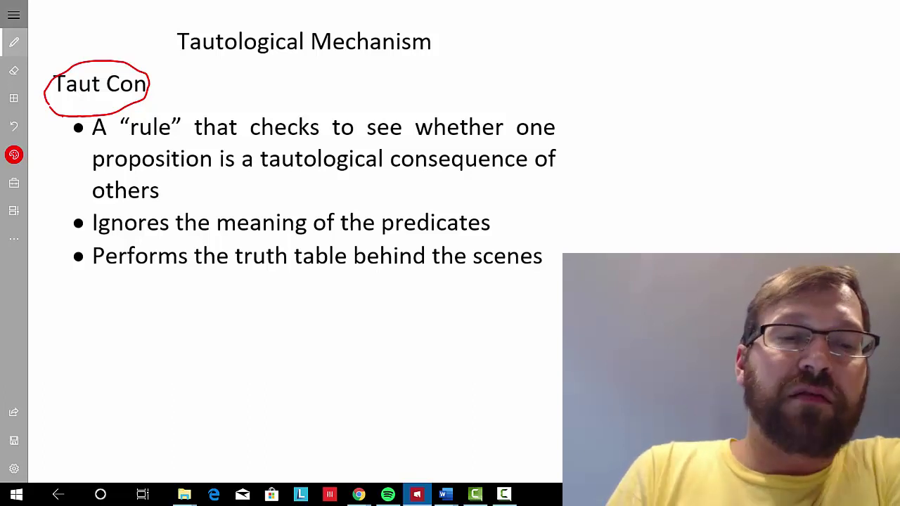
pyautogui.moveTo(102, 272); pyautogui.dragTo(547, 279)
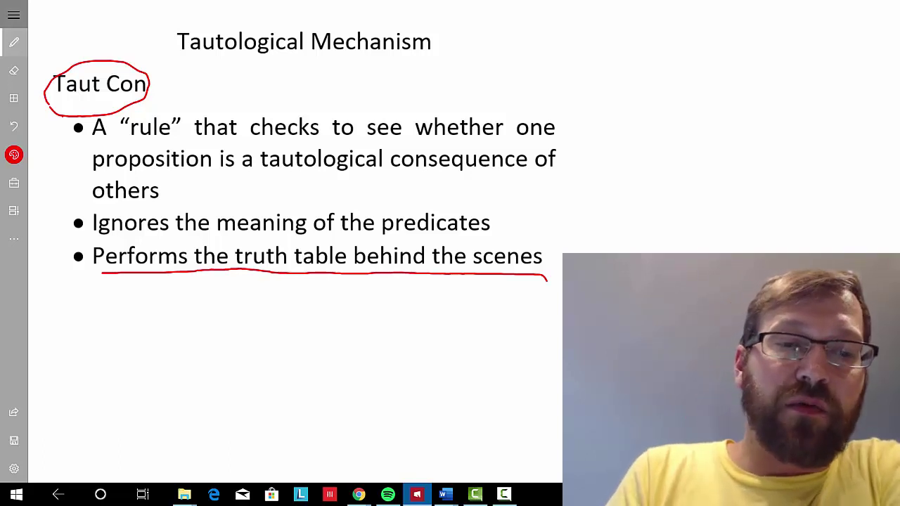
pyautogui.moveTo(94, 234); pyautogui.dragTo(489, 241)
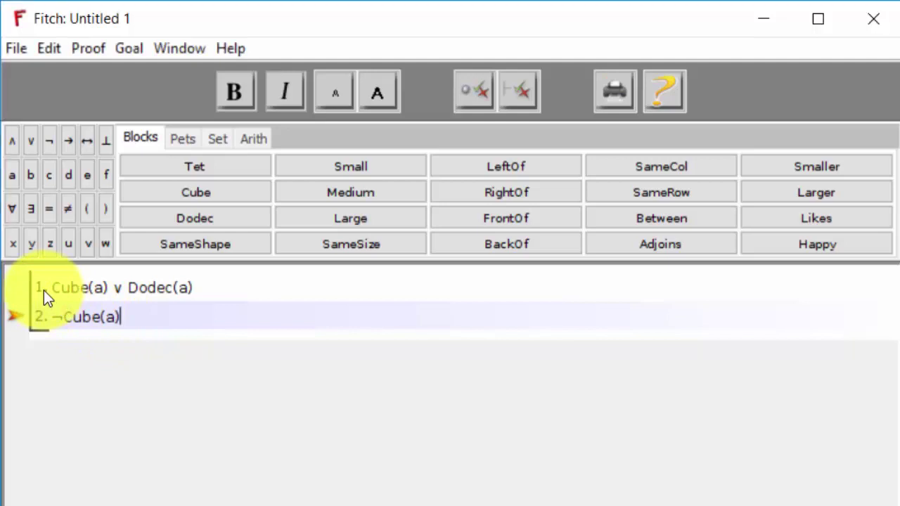
pyautogui.click(44, 290)
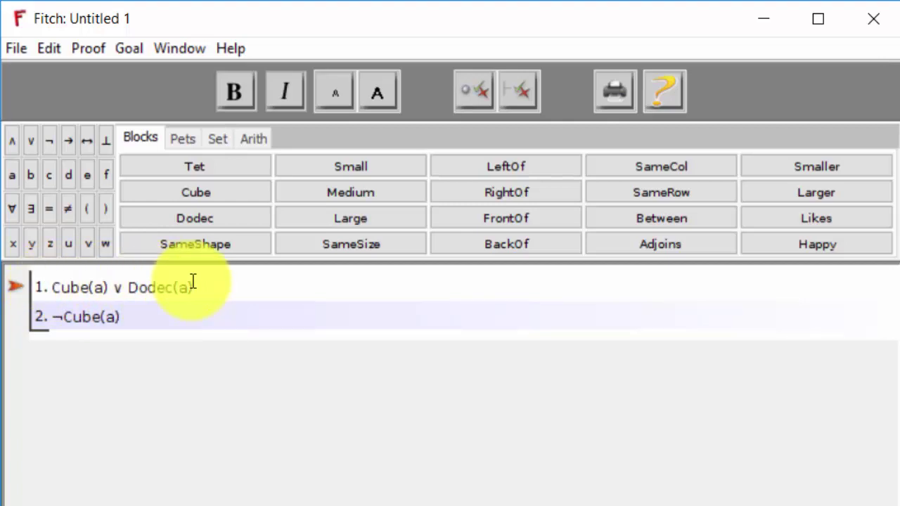
pyautogui.press('Down')
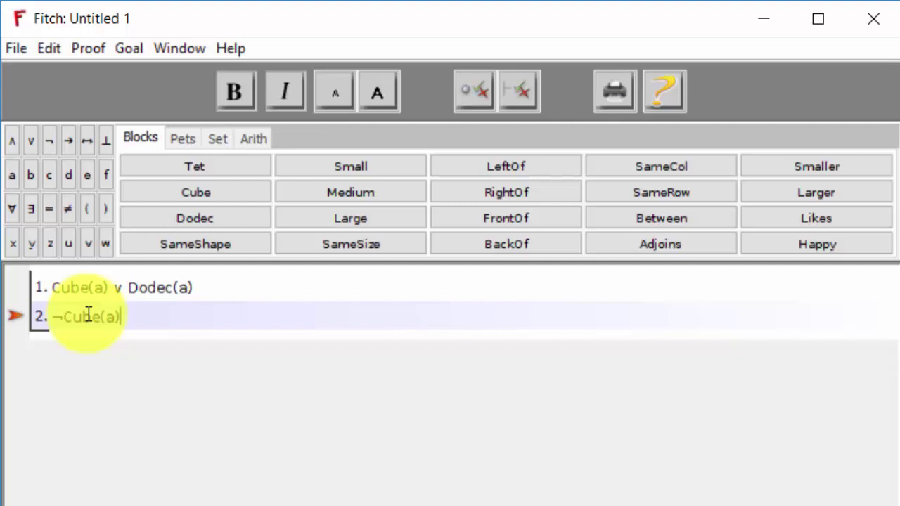
pyautogui.press('Up')
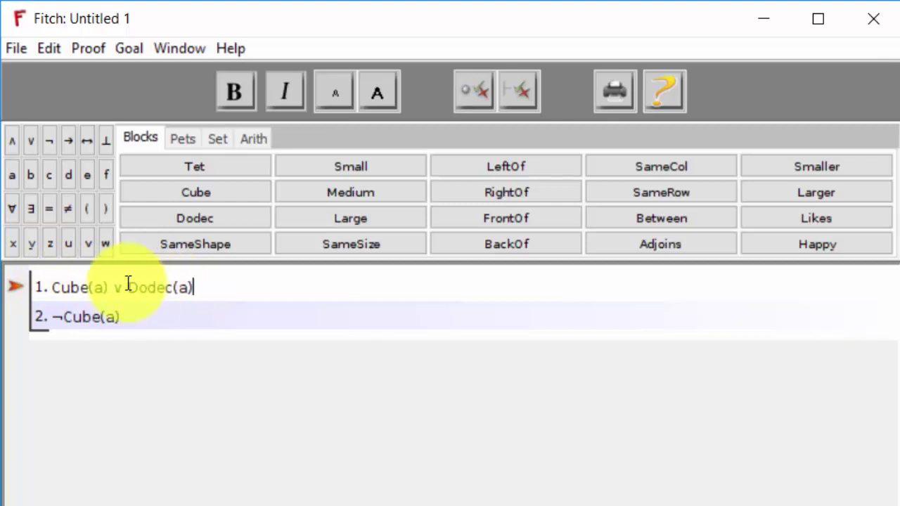
pyautogui.press('Down')
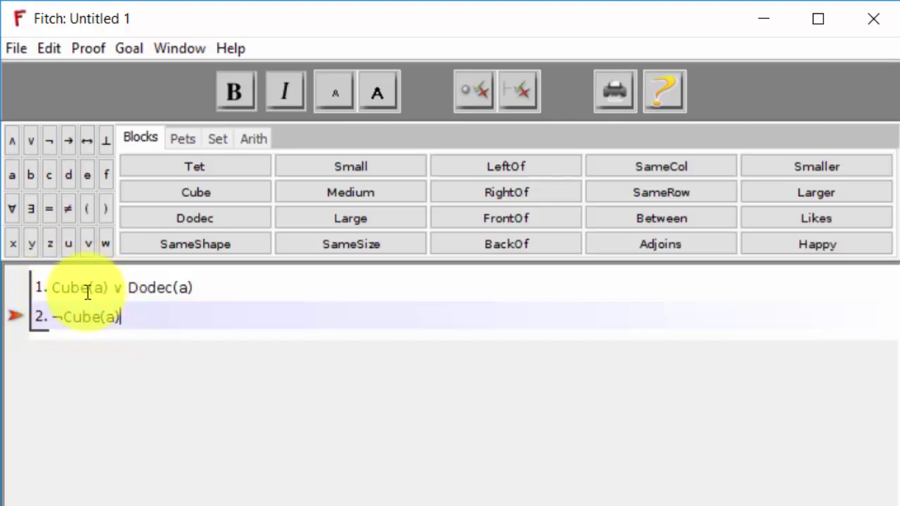
pyautogui.click(130, 287)
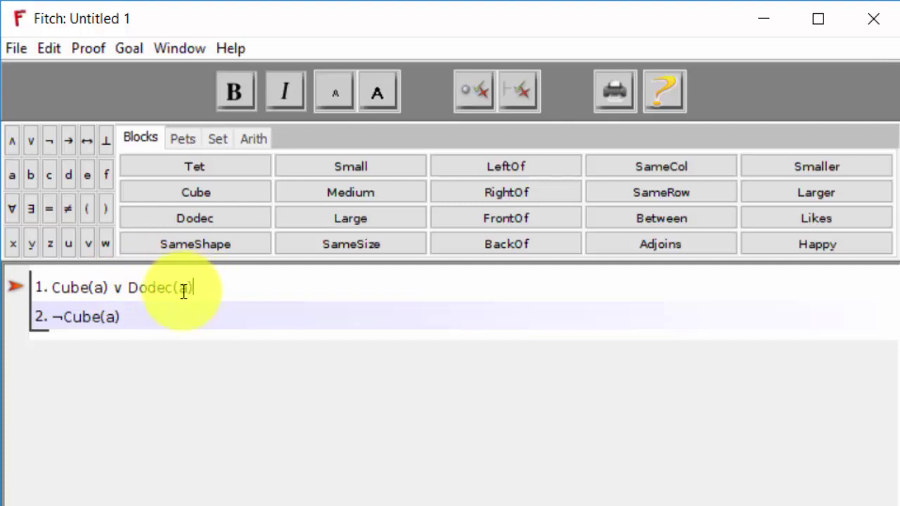
pyautogui.press('Down')
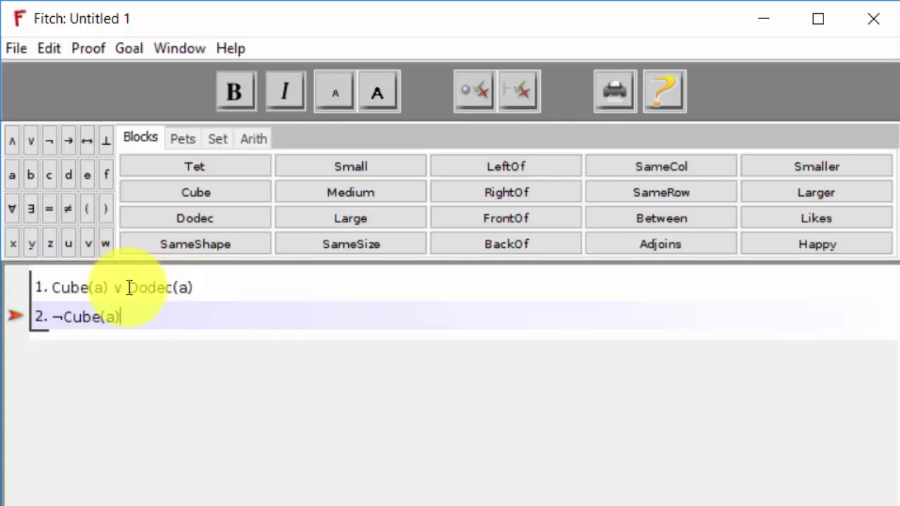
# Add a new proof step after the premises and enter Dodec(a) as its sentence.
pyautogui.hotkey('ctrl', 'a')
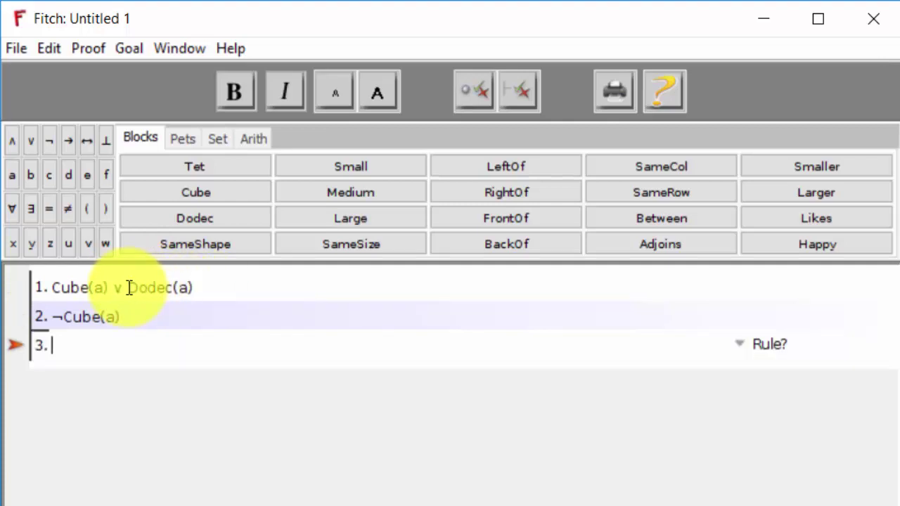
pyautogui.write('Dodec')
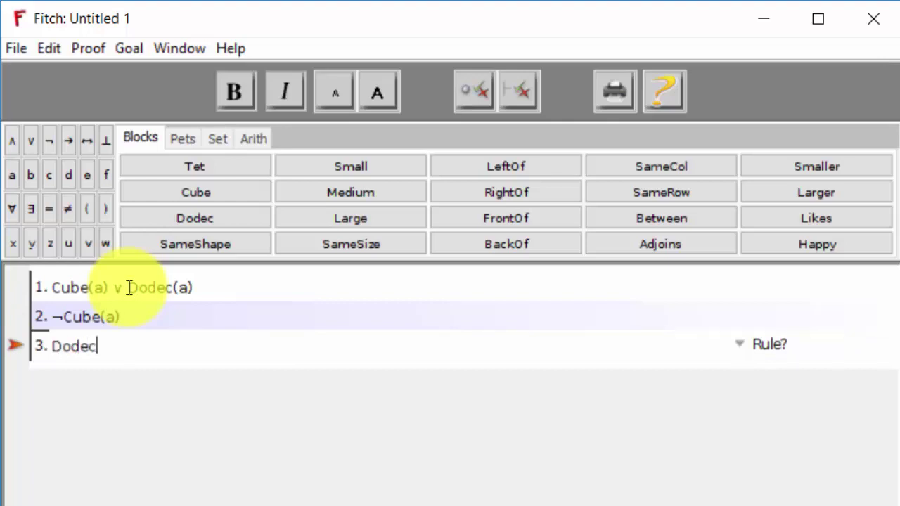
pyautogui.write('(a)')
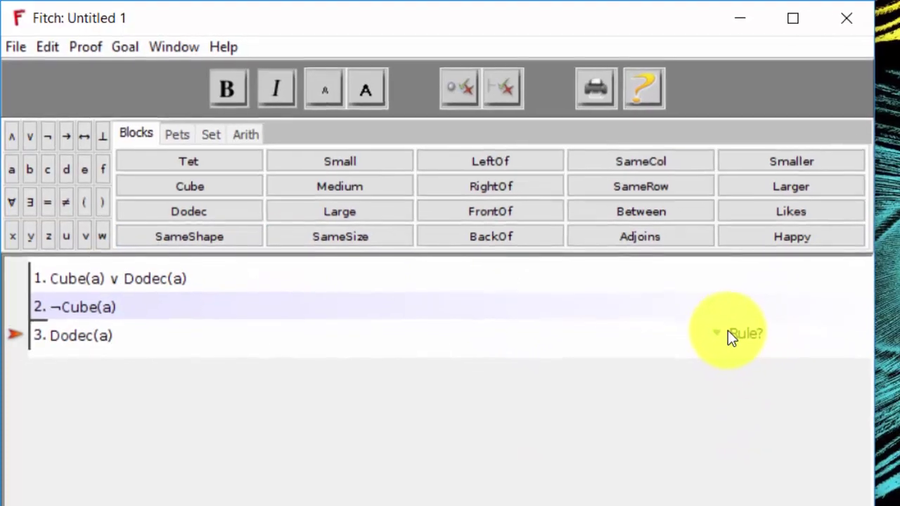
# Justify Dodec(a) with the Taut Con rule, citing both premises, and verify the step.
pyautogui.click(724, 336)
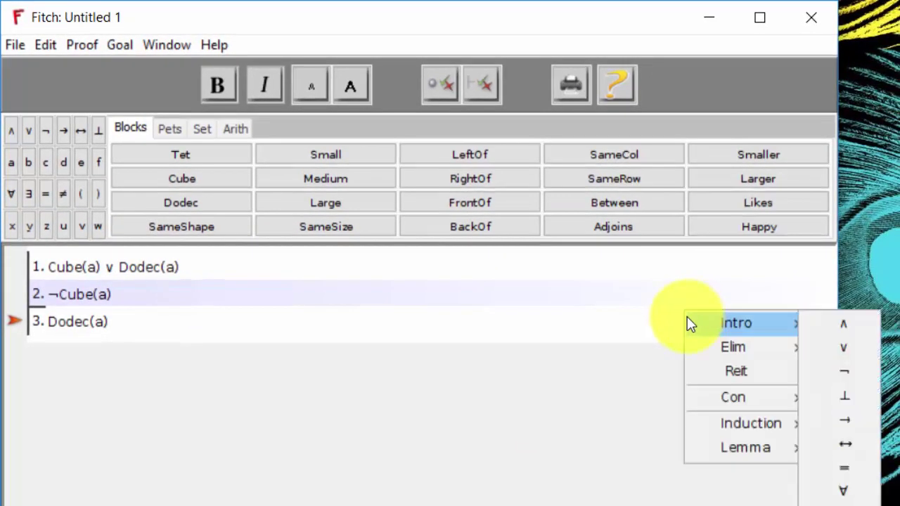
pyautogui.moveTo(729, 399)
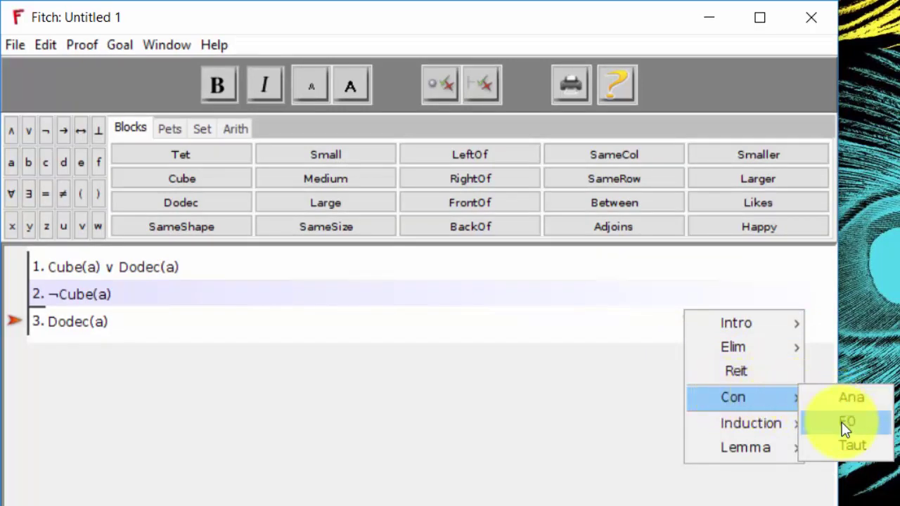
pyautogui.click(848, 440)
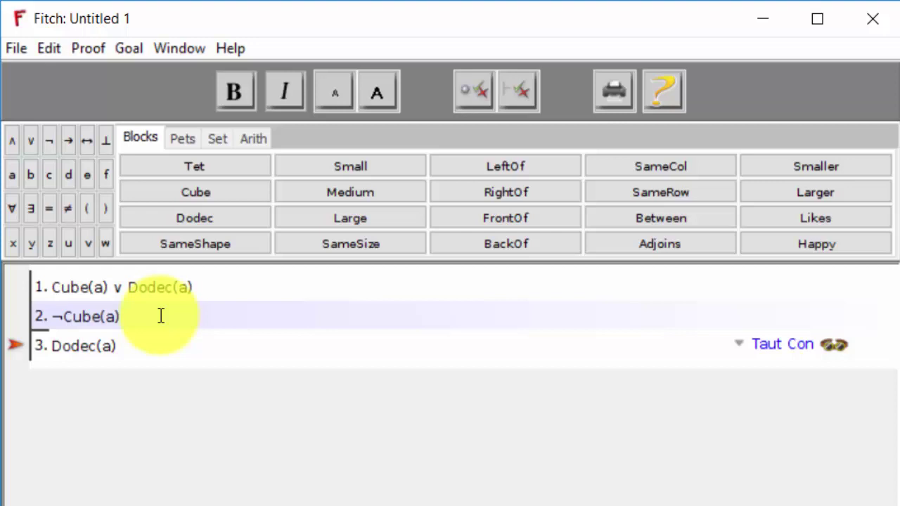
pyautogui.click(161, 318)
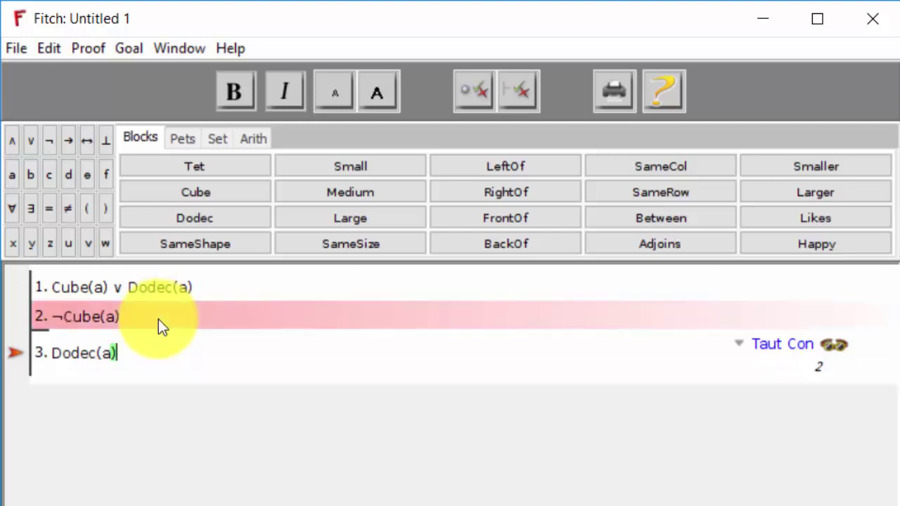
pyautogui.click(148, 284)
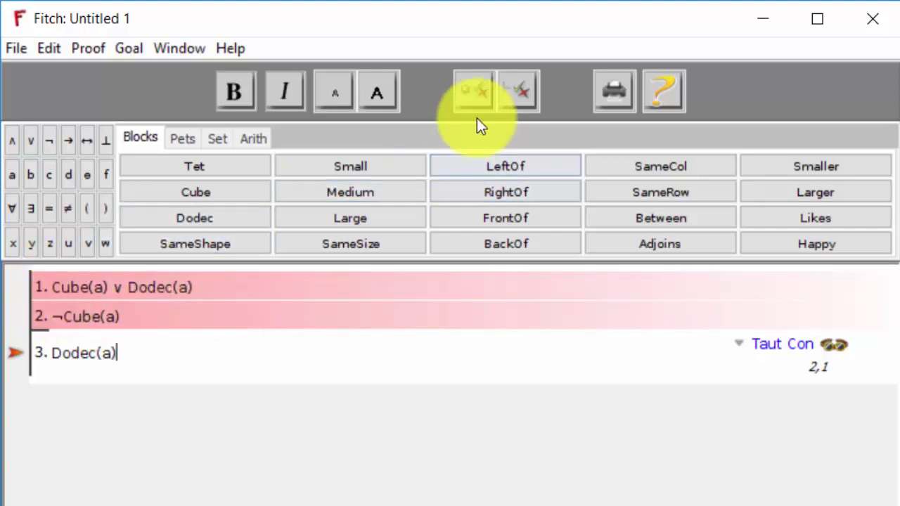
pyautogui.click(474, 98)
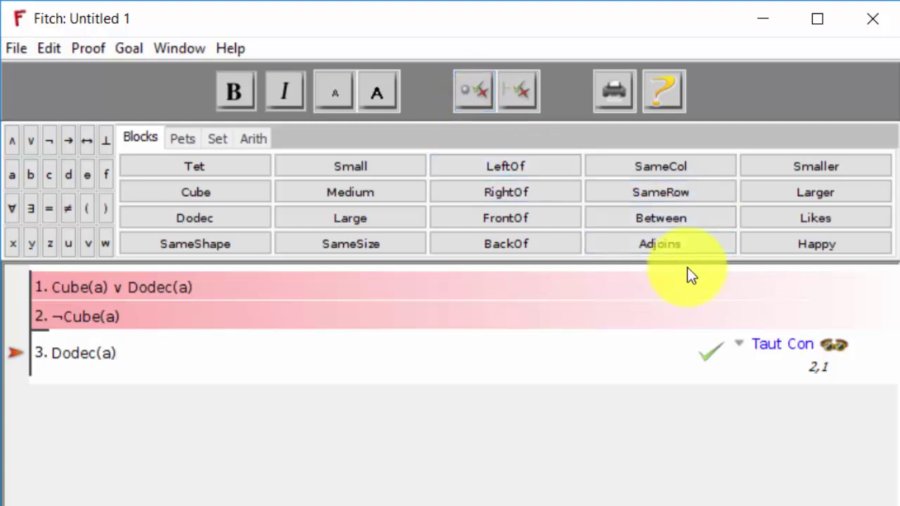
# View the Dodec(a) proof with its atomic sentences masked as coloured blocks to examine its truth-functional form.
pyautogui.click(836, 345)
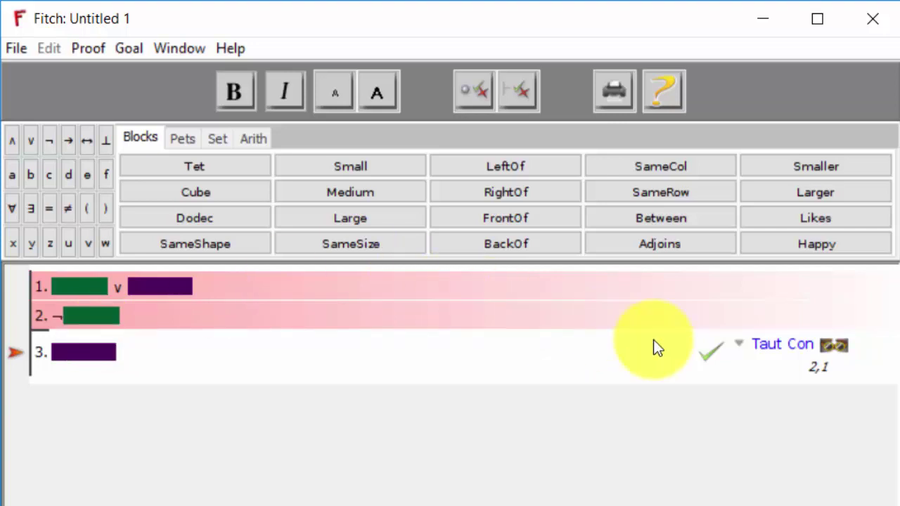
pyautogui.click(711, 349)
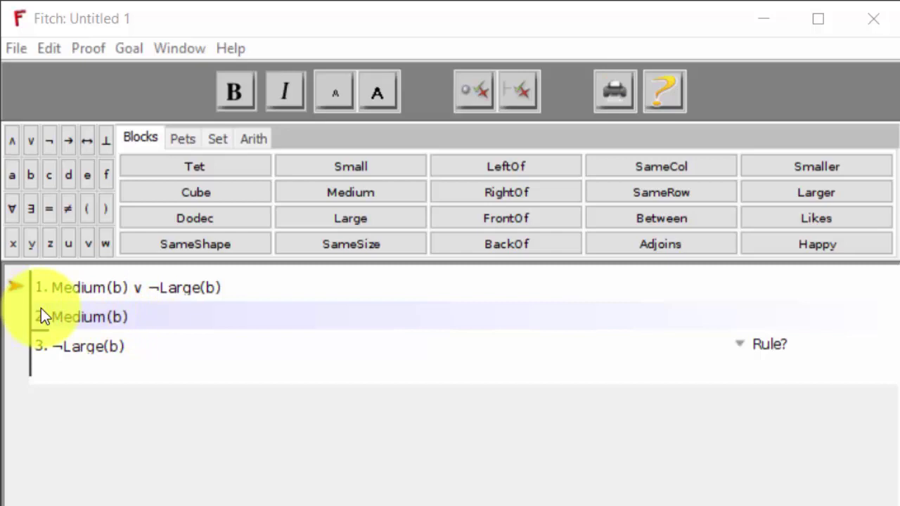
pyautogui.click(113, 315)
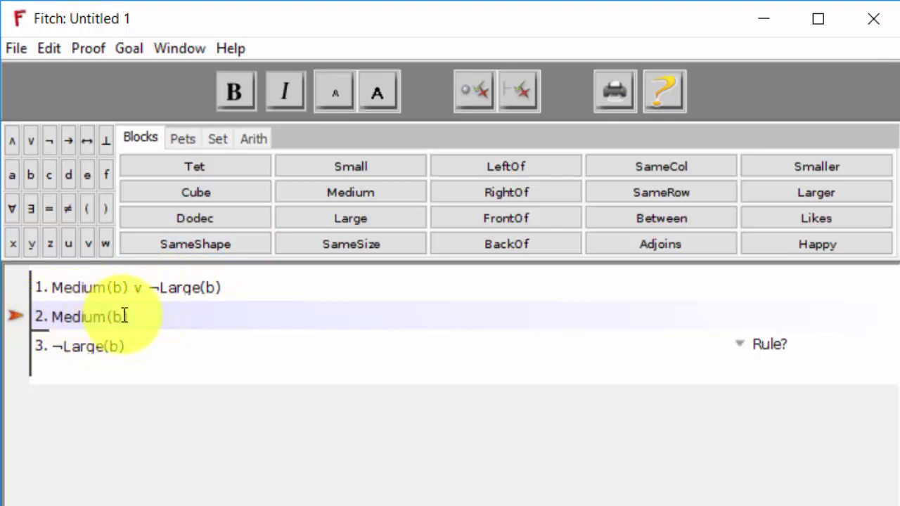
pyautogui.press('Down')
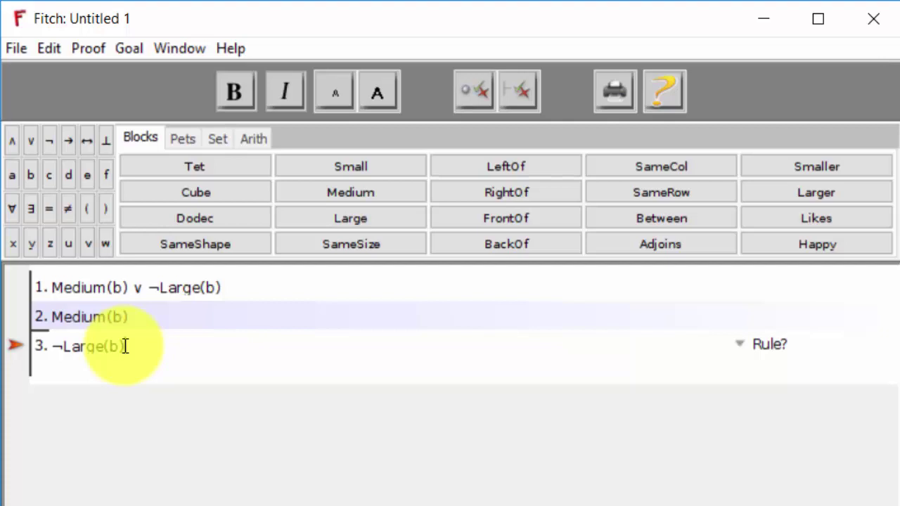
pyautogui.press('Up')
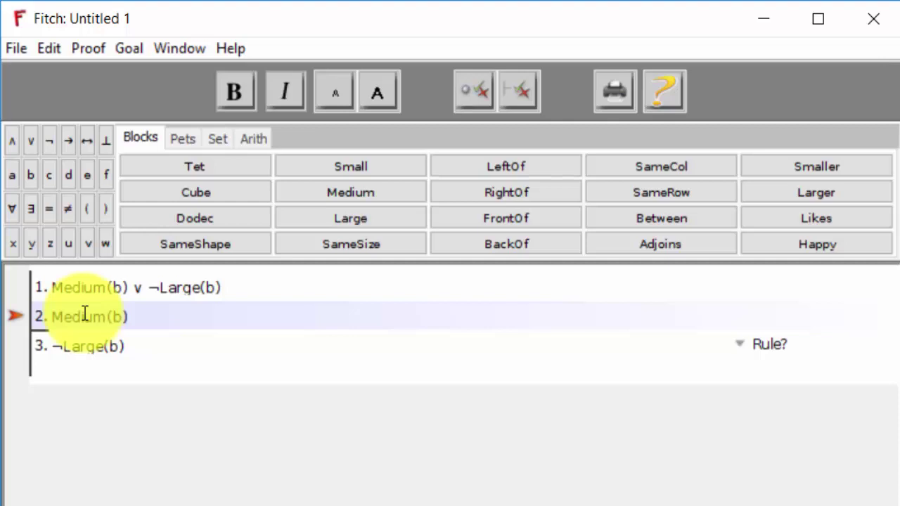
# Try justifying ¬Large(b) in step 3 with the Taut Con rule, citing premises 1 and 2, and check the step.
pyautogui.press('Down')
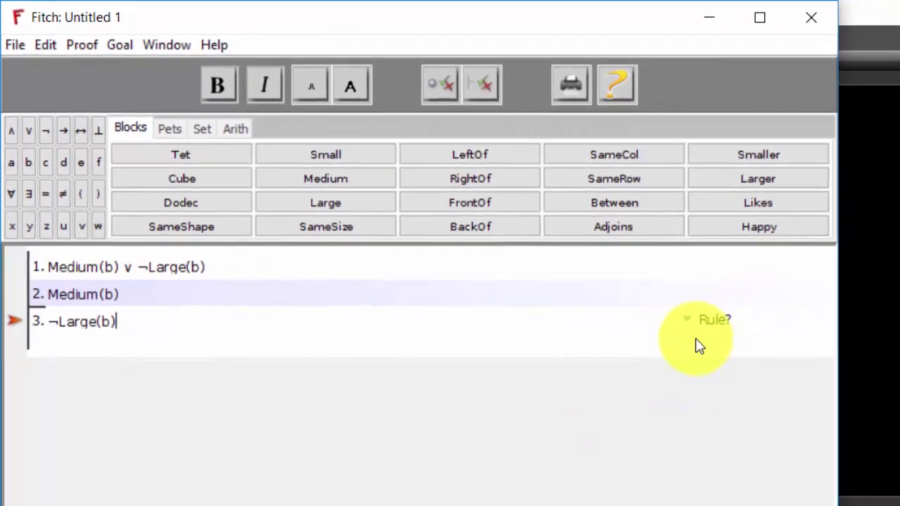
pyautogui.click(691, 320)
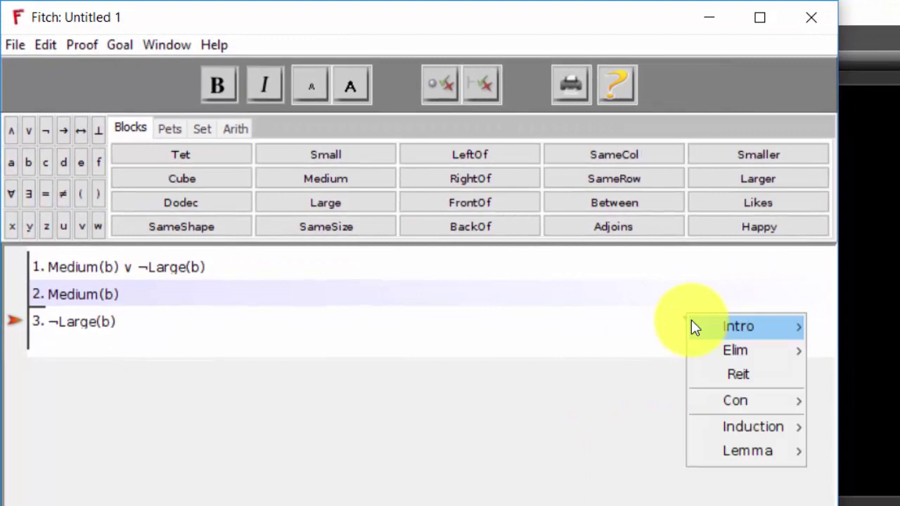
pyautogui.moveTo(735, 398)
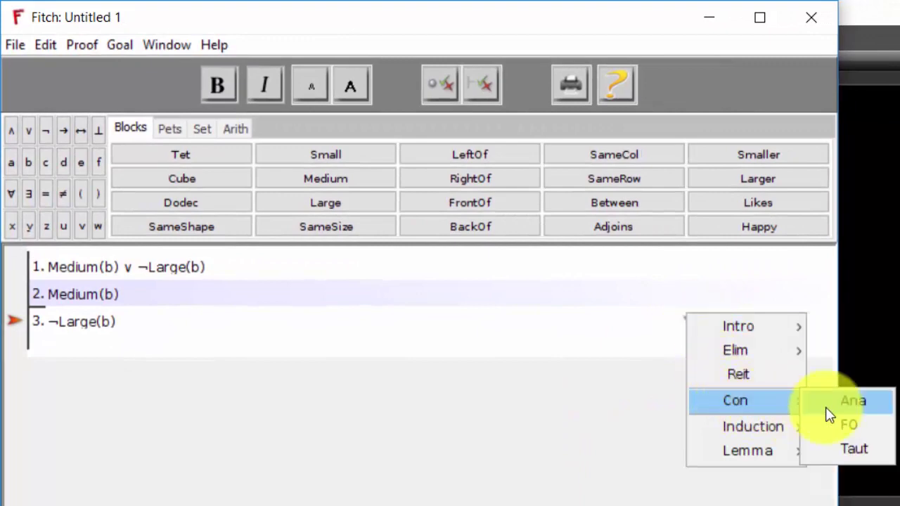
pyautogui.click(843, 452)
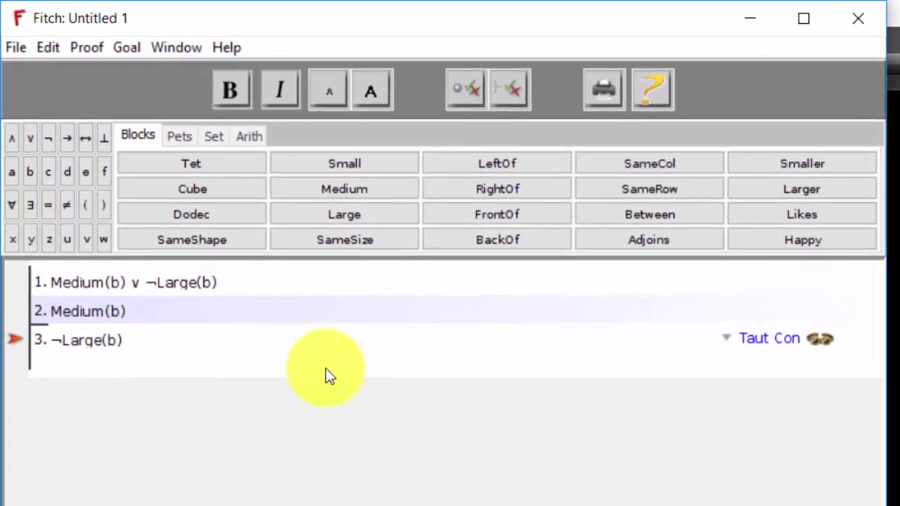
pyautogui.click(100, 292)
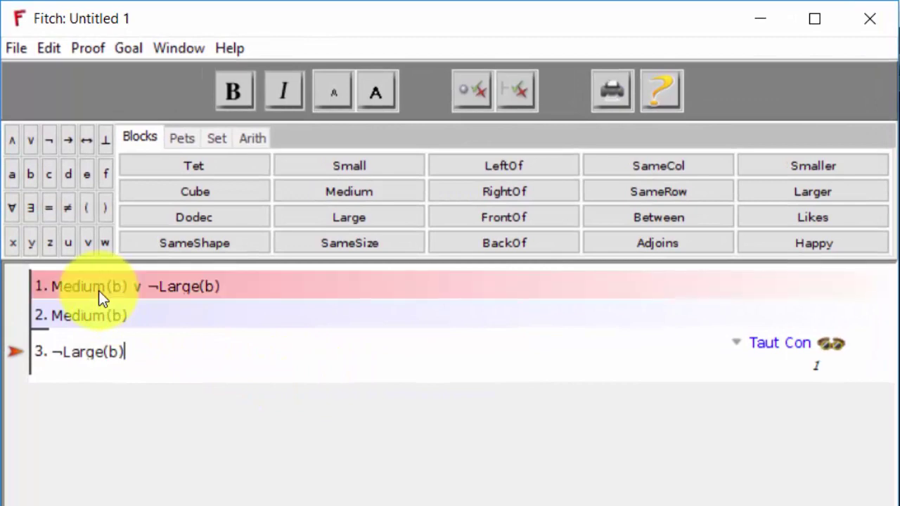
pyautogui.click(108, 309)
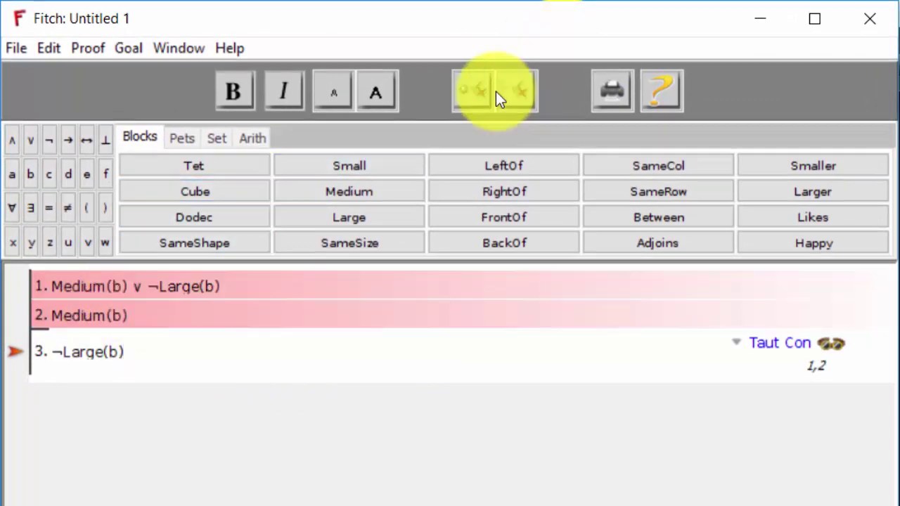
pyautogui.click(476, 92)
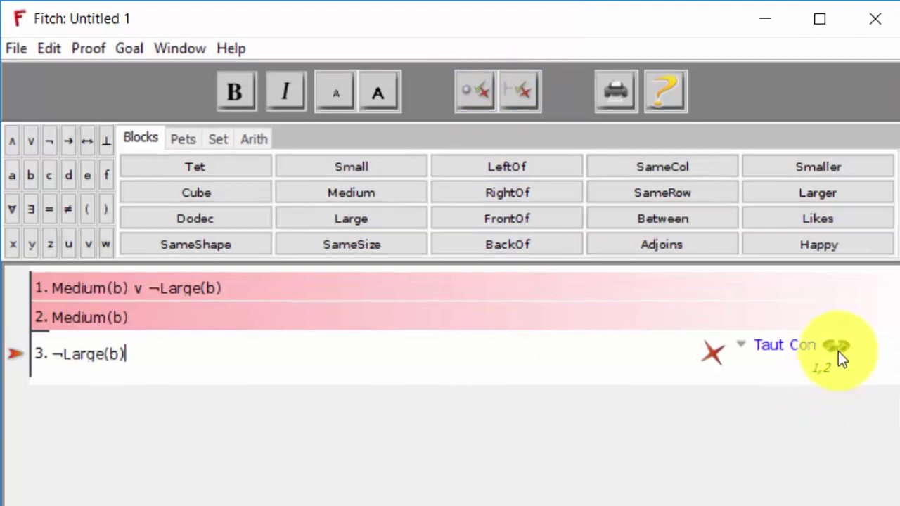
# Mask the atomic sentences of the ¬Large(b) proof to examine its truth-functional form, and restore the normal view.
pyautogui.click(833, 344)
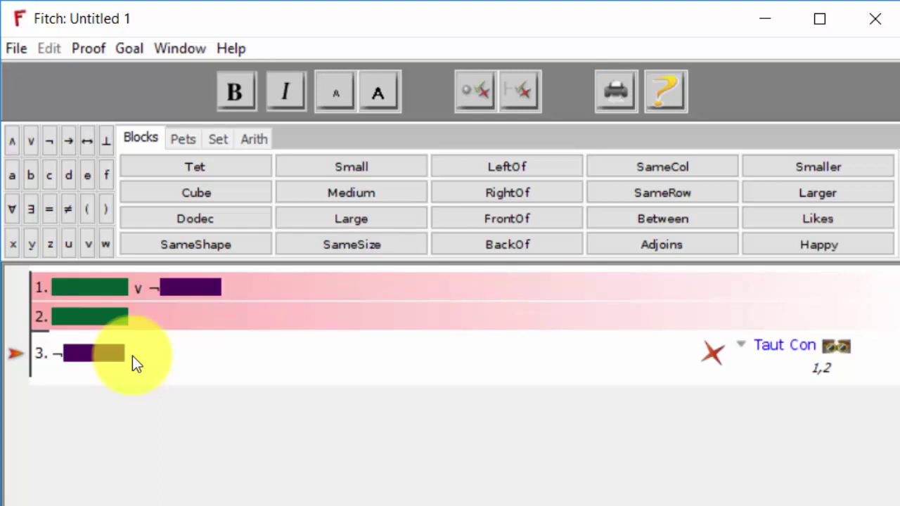
pyautogui.click(835, 347)
# Change the rule for ¬Large(b) to Ana Con and verify the step.
pyautogui.click(741, 344)
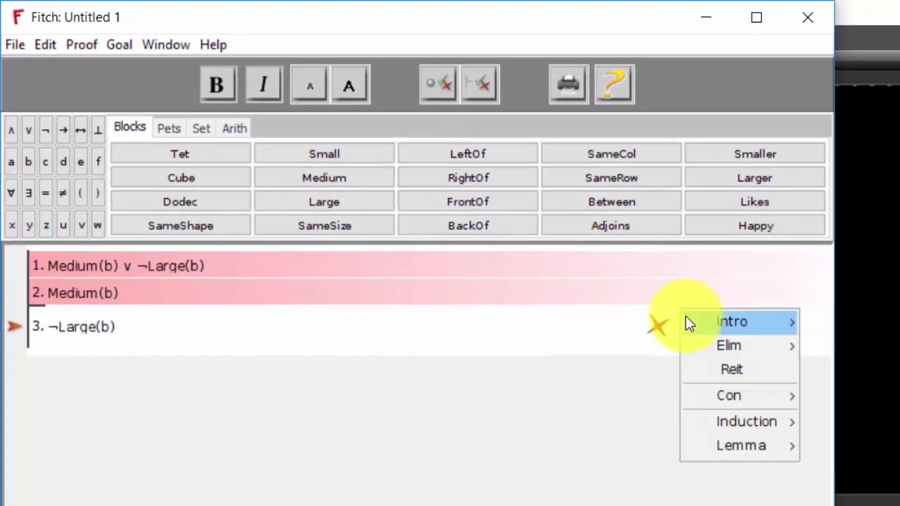
pyautogui.moveTo(730, 398)
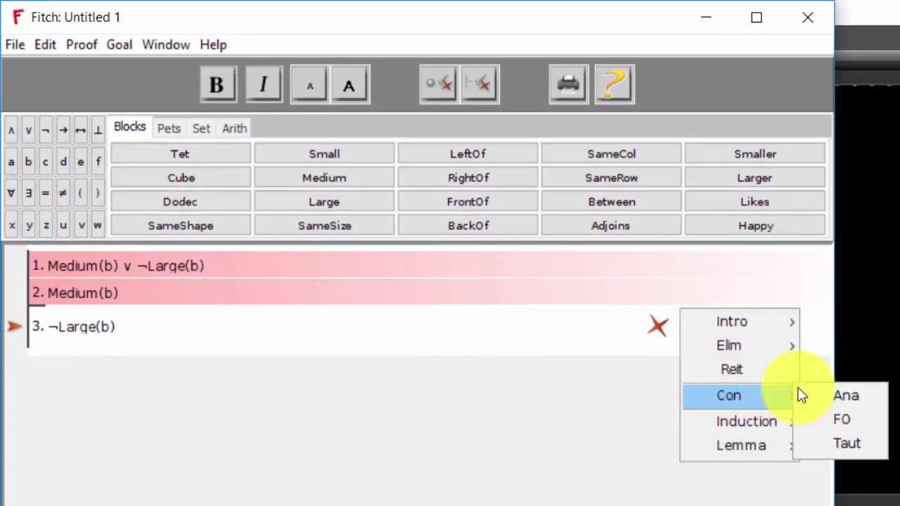
pyautogui.click(843, 397)
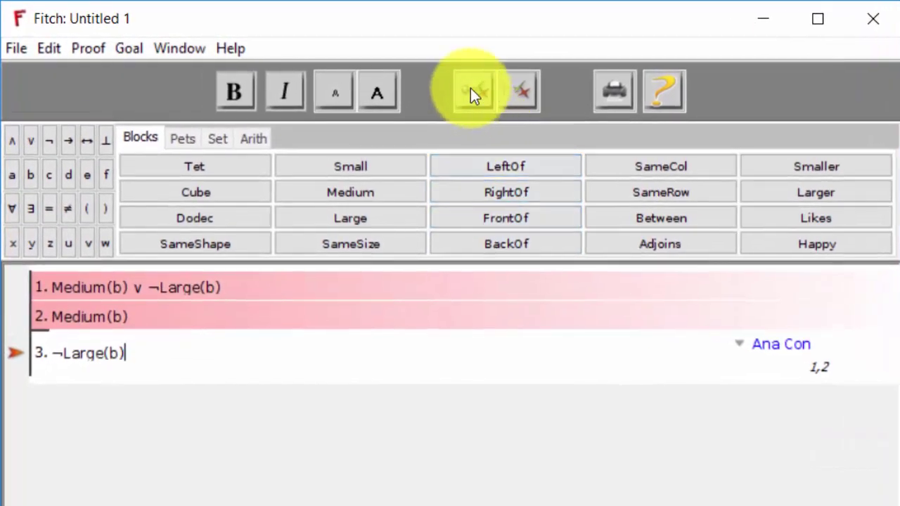
pyautogui.click(471, 90)
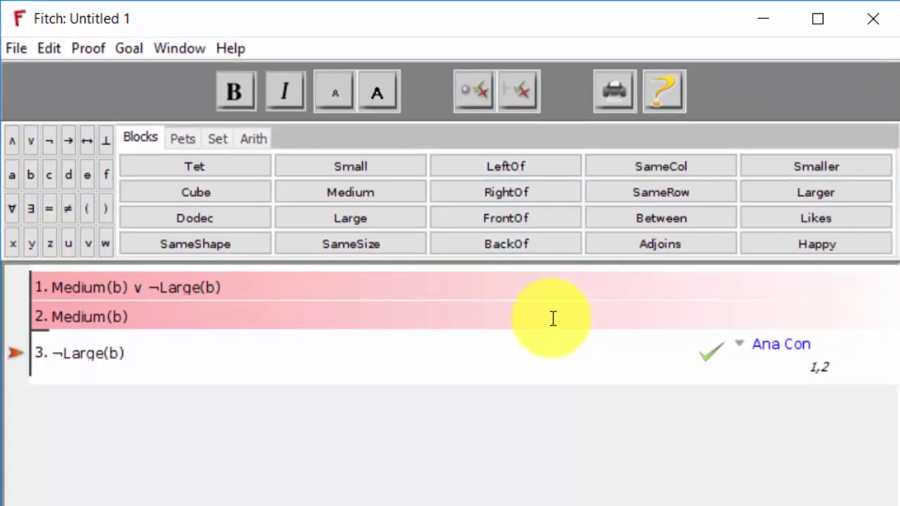
# Remove premise 1 from the support of ¬Large(b), leaving only Medium(b) cited, and verify the step again.
pyautogui.click(228, 284)
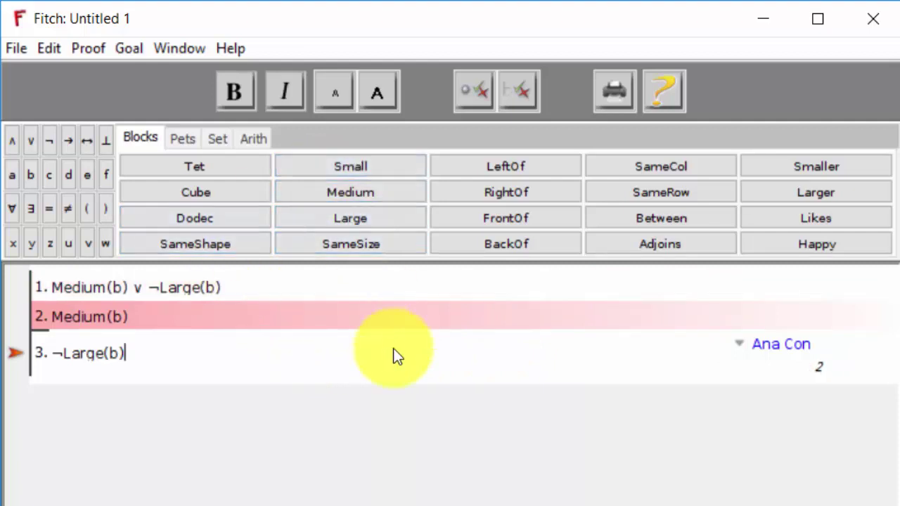
pyautogui.click(476, 84)
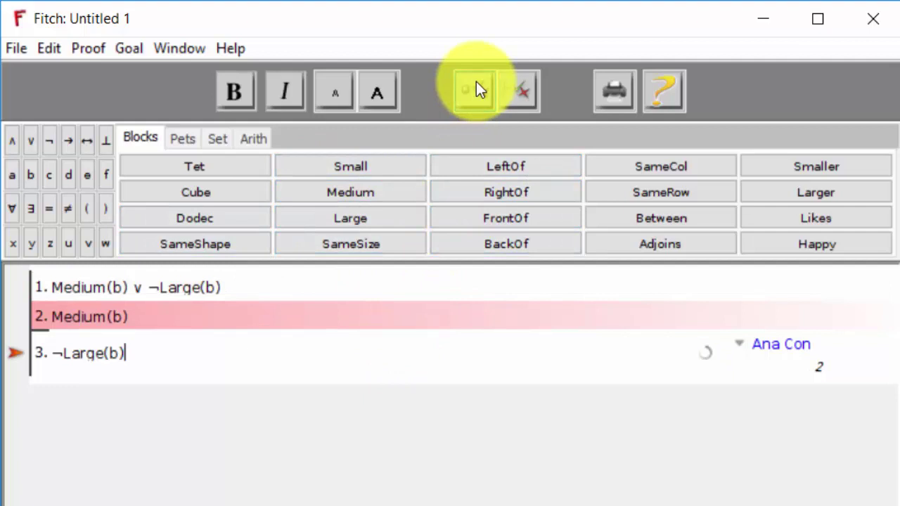
pyautogui.click(175, 374)
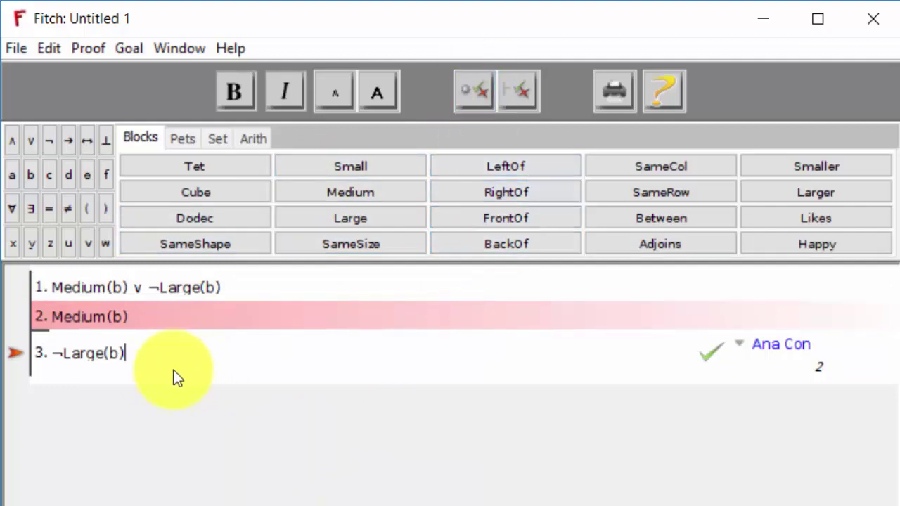